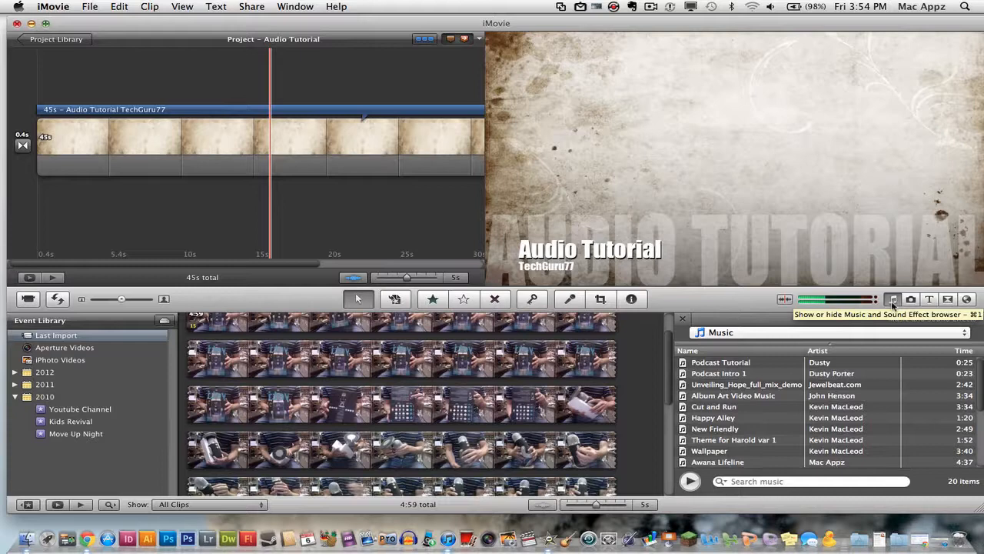
Switch the music browser's source to iMovie Sound Effects and browse its list.
scroll(835, 381, down, 3)
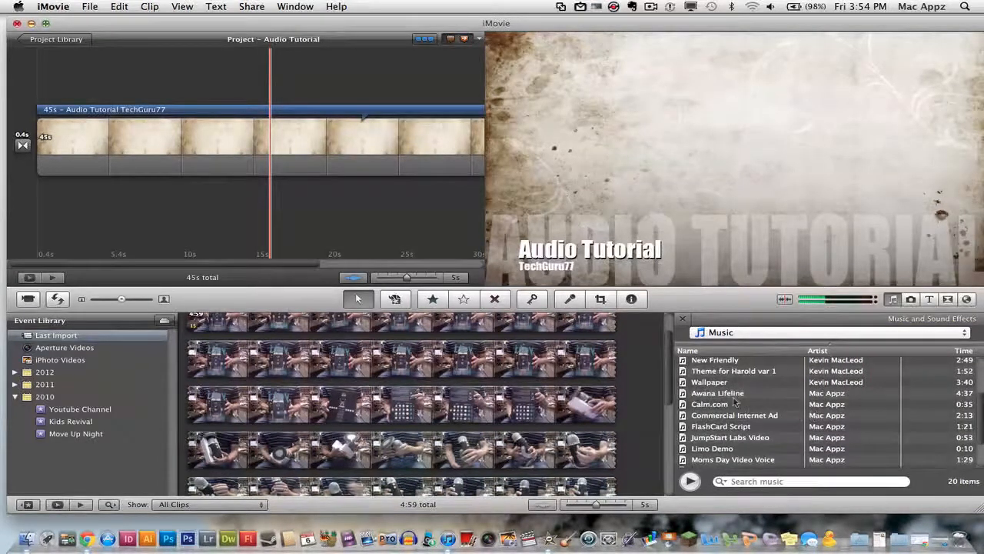
scroll(732, 408, up, 3)
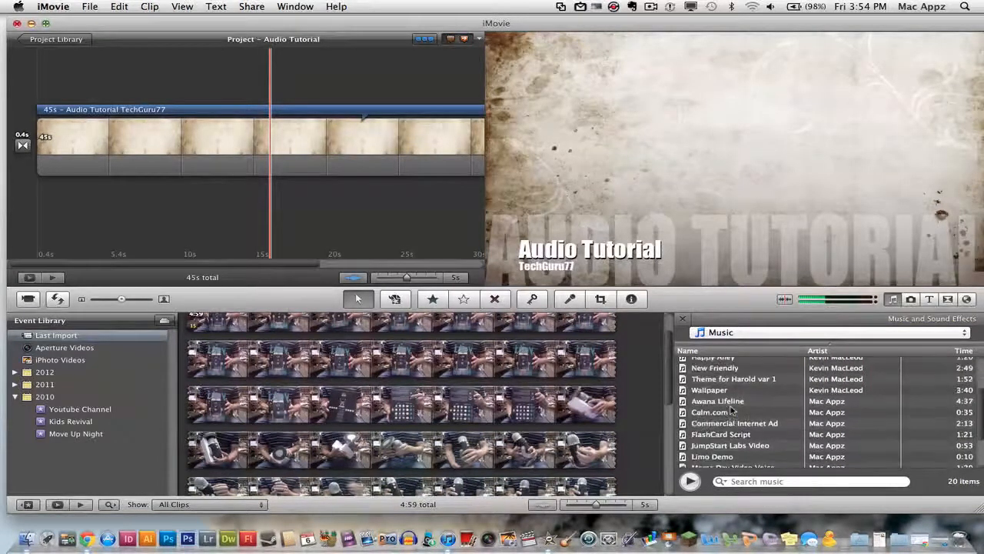
click(743, 334)
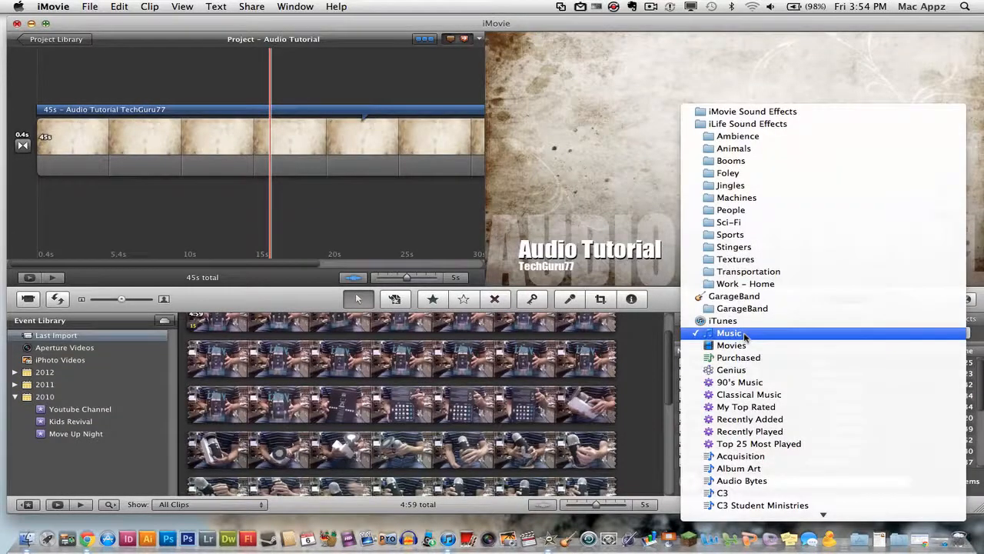
click(743, 112)
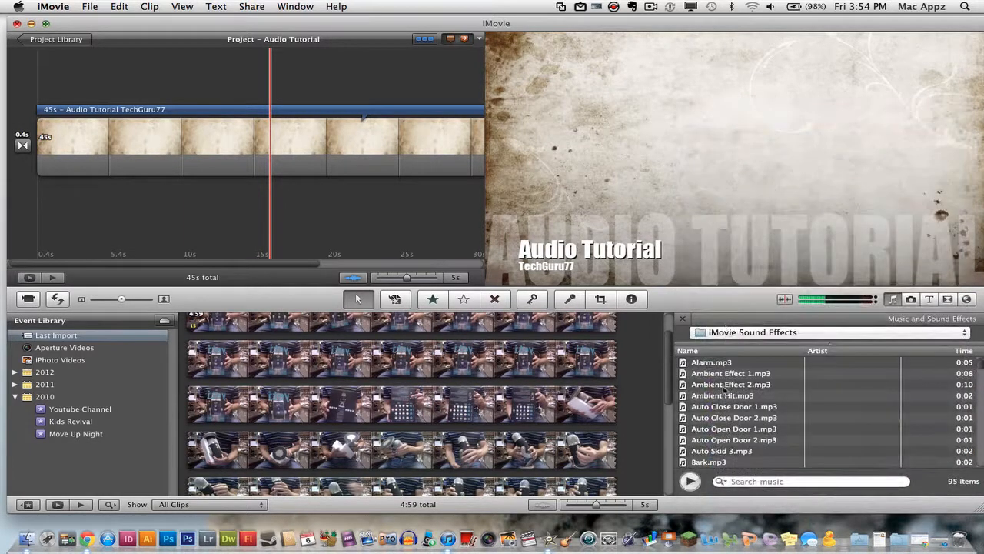
scroll(756, 427, down, 1)
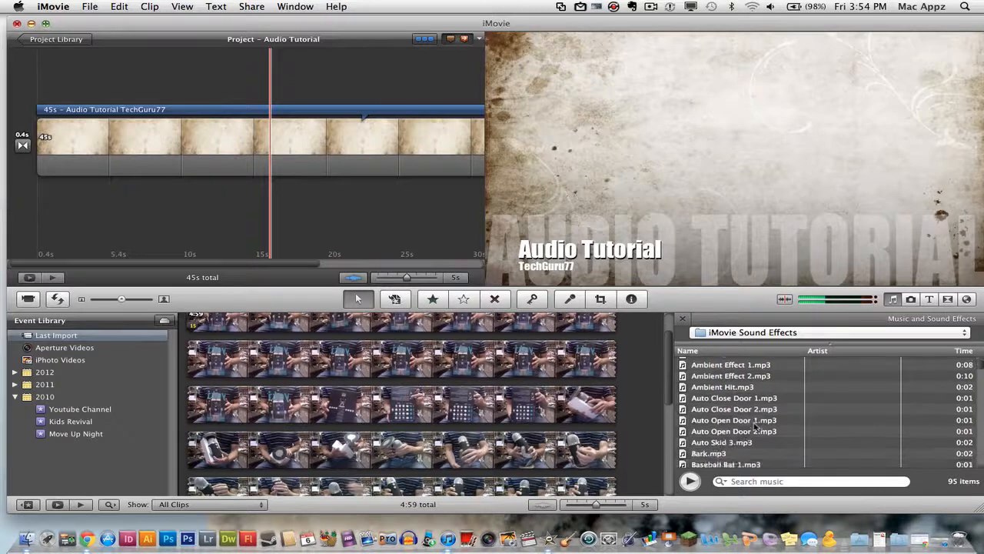
scroll(756, 427, down, 2)
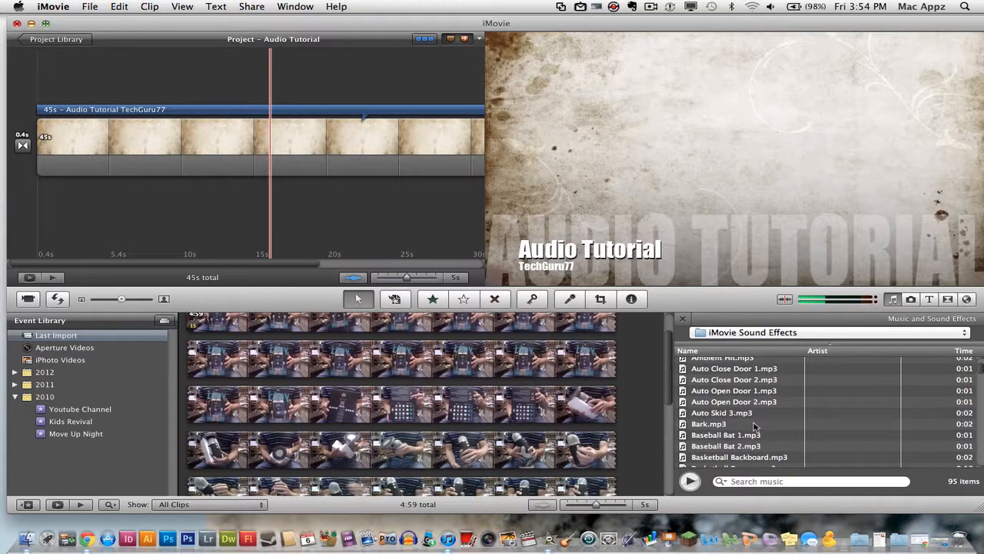
Switch the source to the iTunes library, scroll its 38 songs, and focus Search music.
click(743, 333)
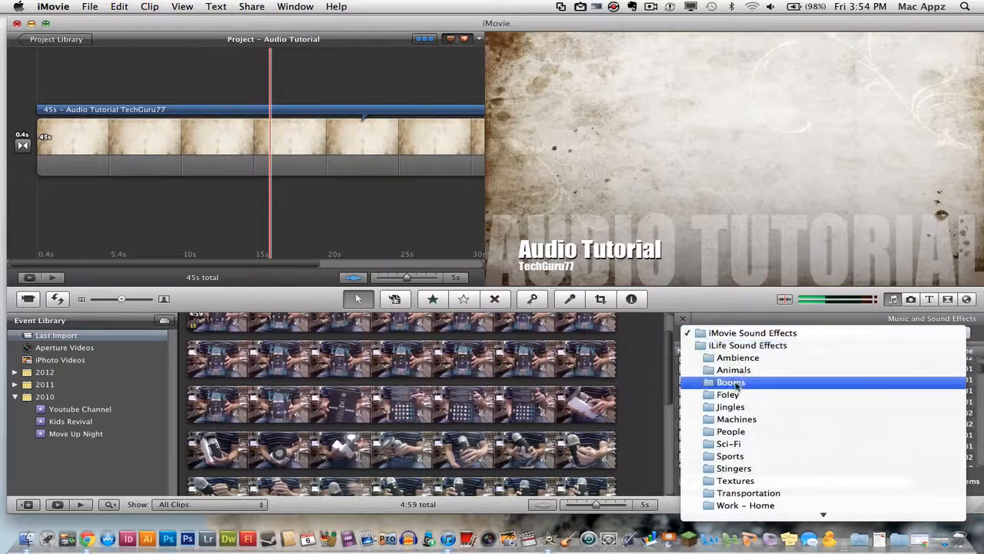
scroll(734, 382, down, 6)
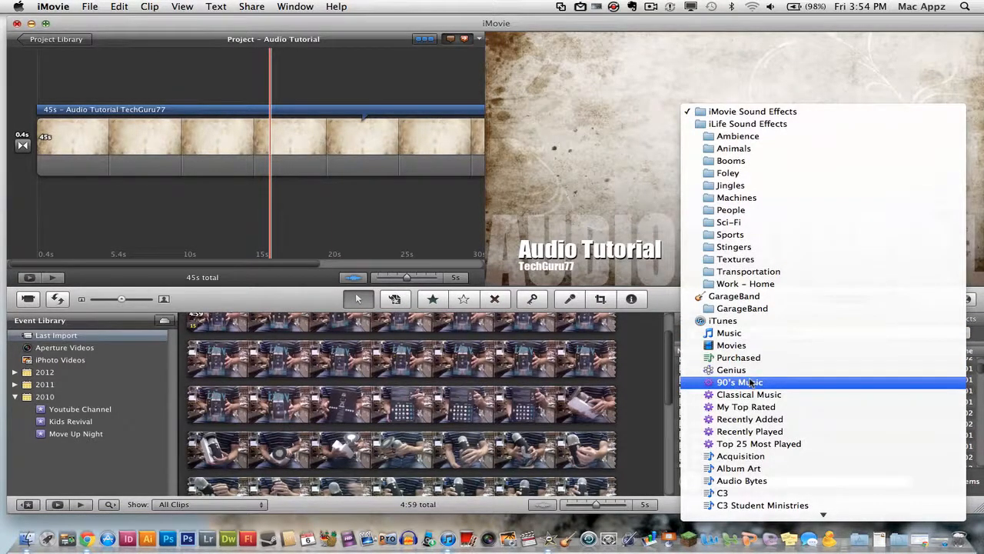
click(727, 320)
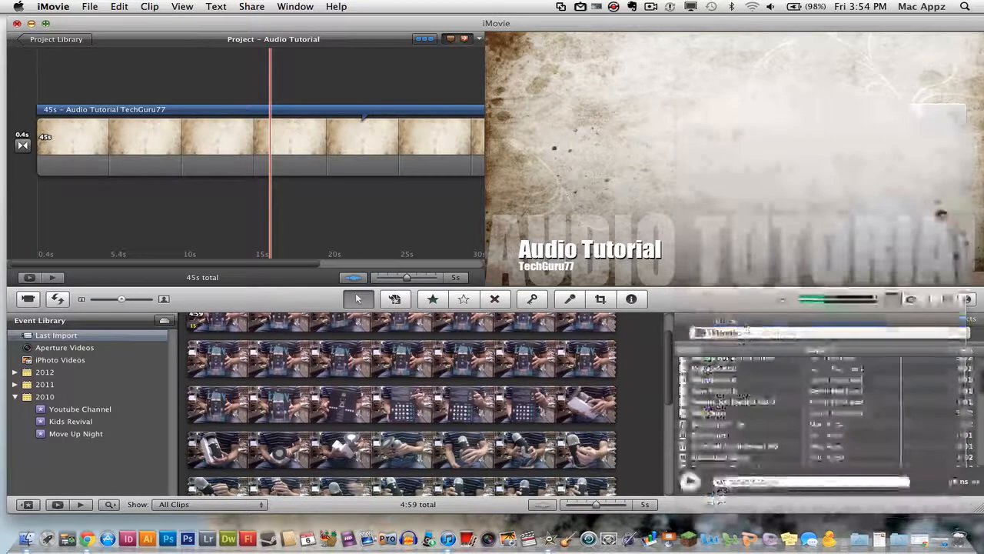
scroll(741, 429, down, 2)
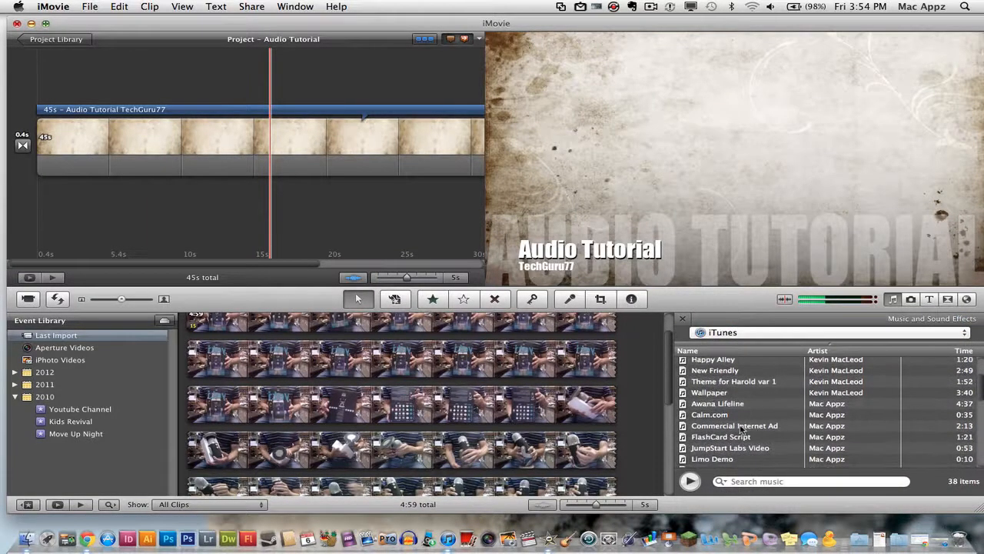
scroll(741, 429, down, 6)
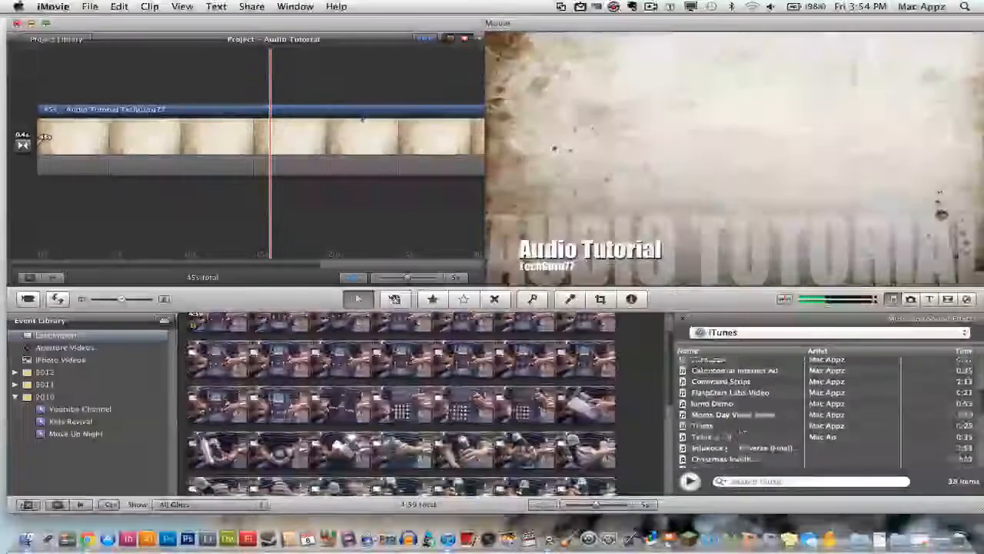
scroll(741, 429, down, 6)
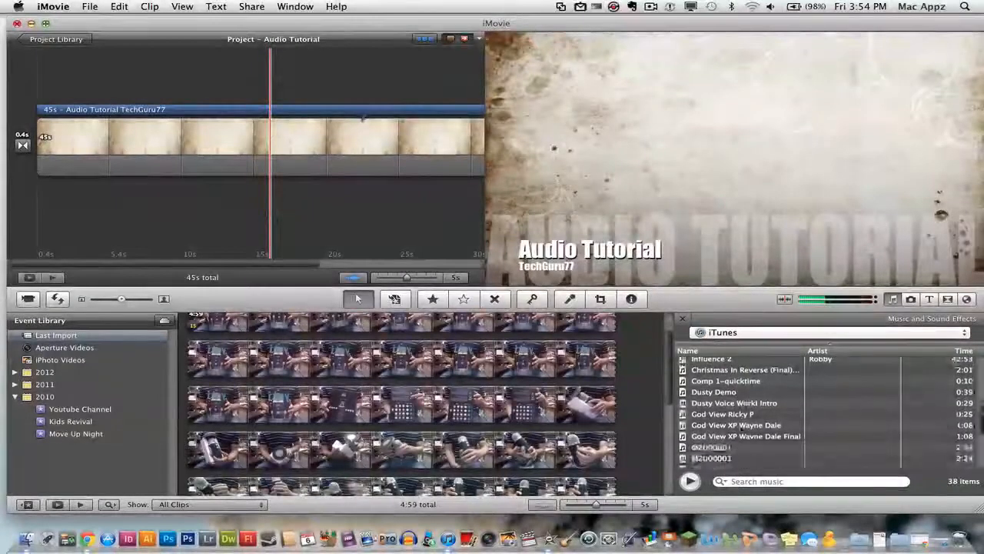
scroll(741, 429, down, 8)
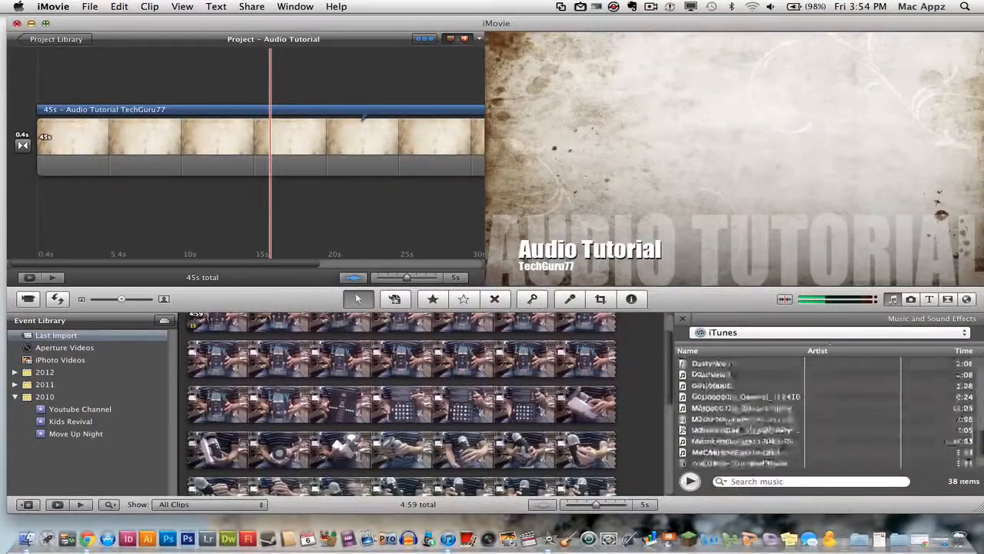
scroll(739, 431, down, 2)
click(746, 482)
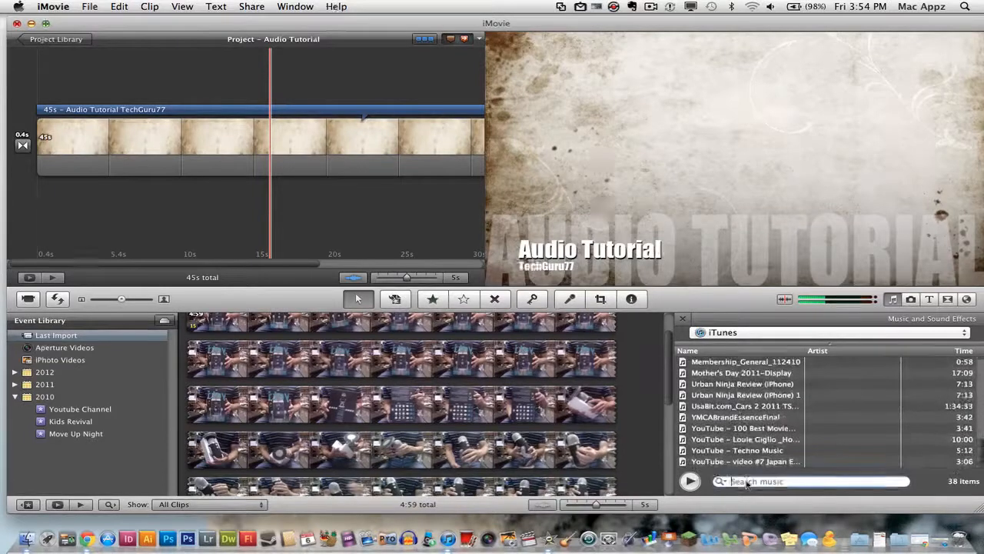
Search music for 'cut' and add Cut and Run as the project's background music.
text(cut)
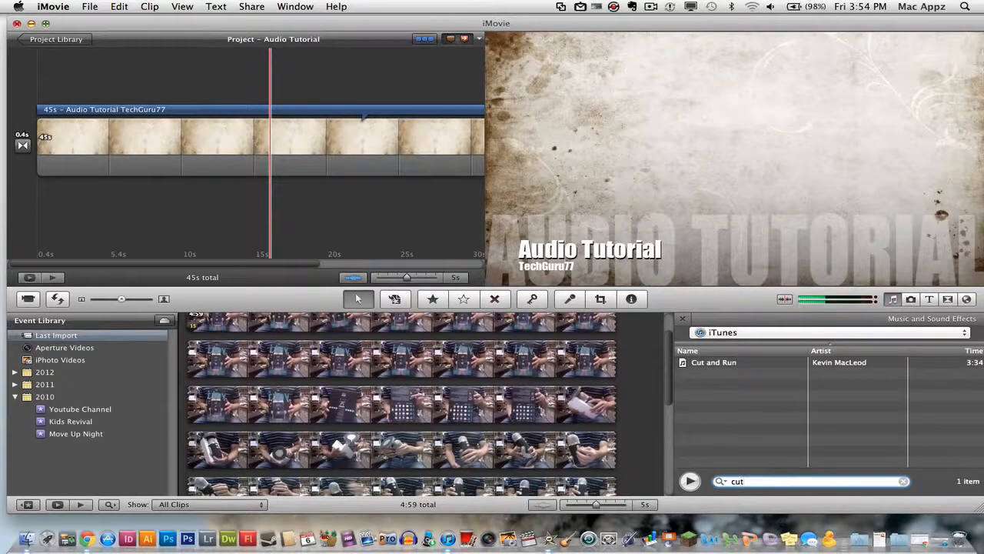
drag(712, 367, 412, 223)
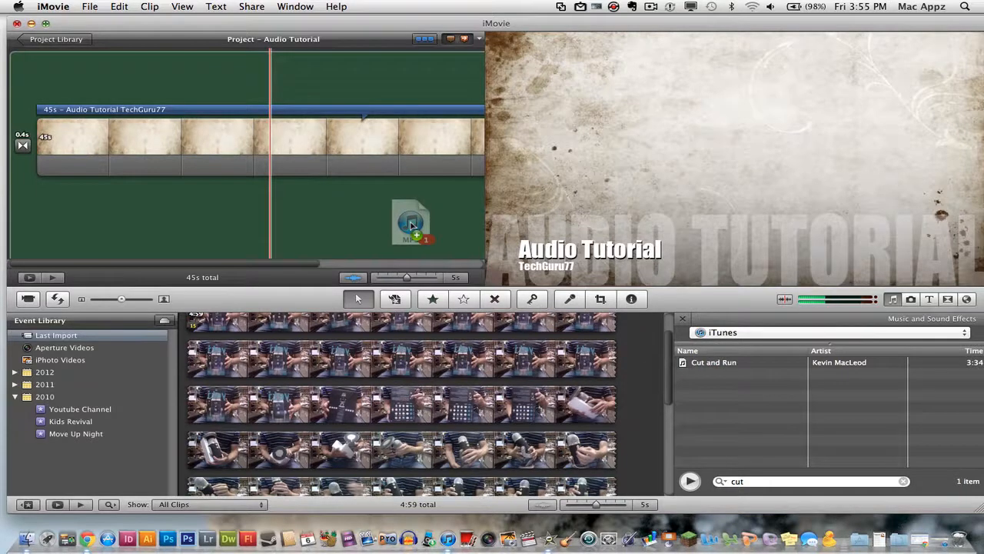
drag(412, 224, 412, 226)
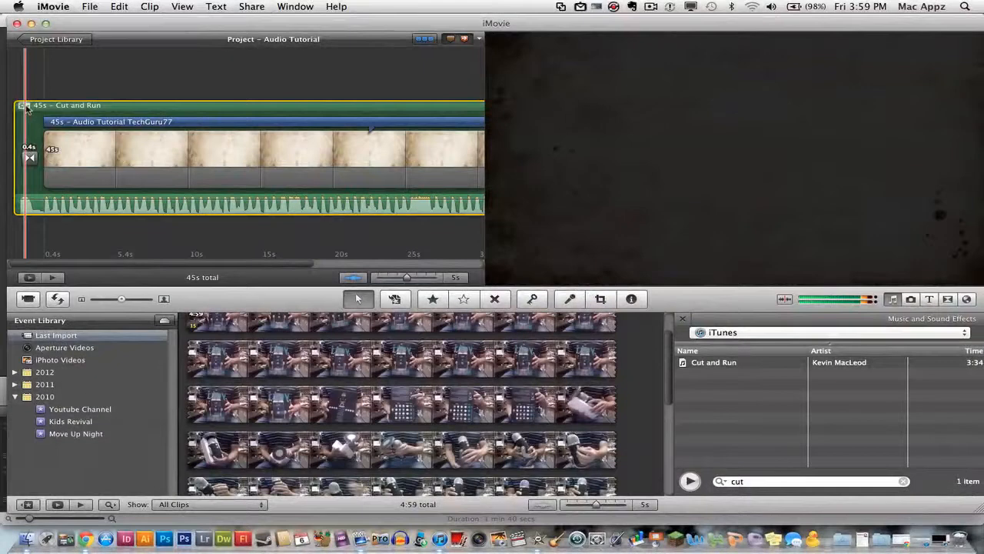
In the Cut and Run clip's Audio inspector, raise the volume to 120%.
click(24, 106)
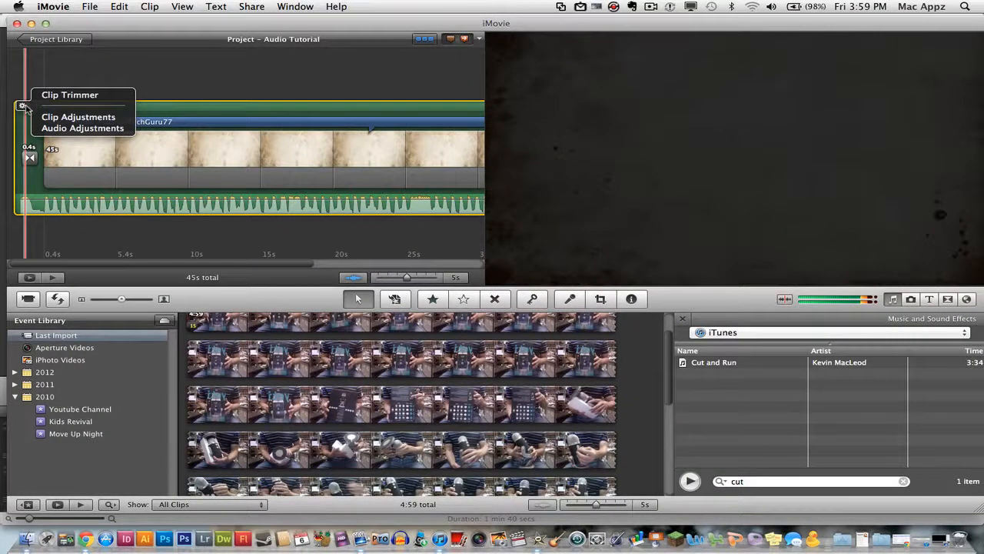
click(63, 129)
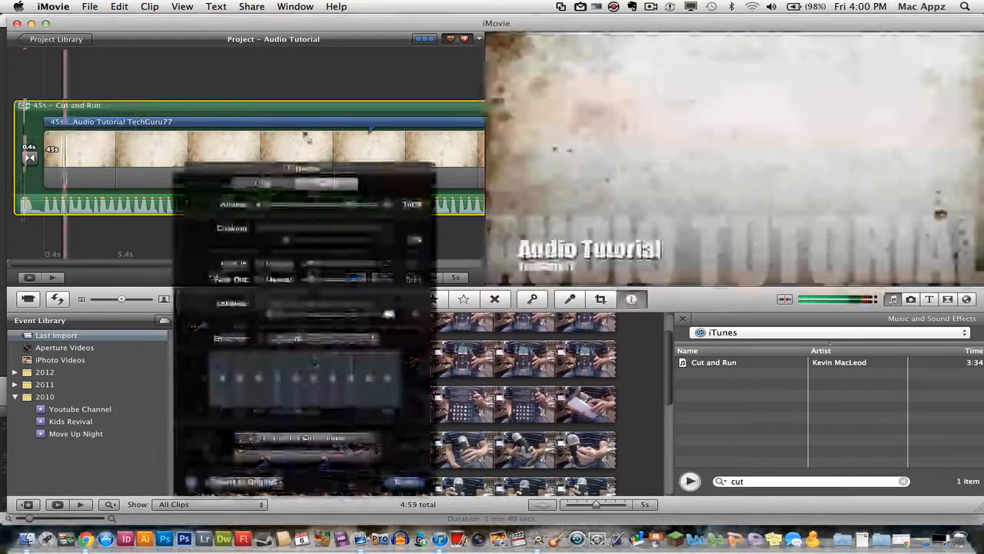
drag(334, 168, 308, 81)
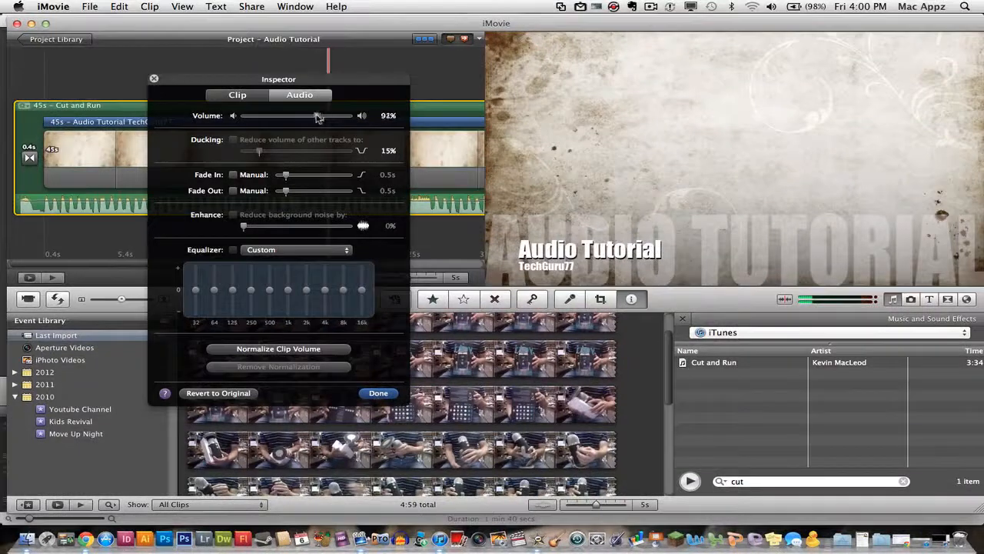
drag(324, 117, 313, 118)
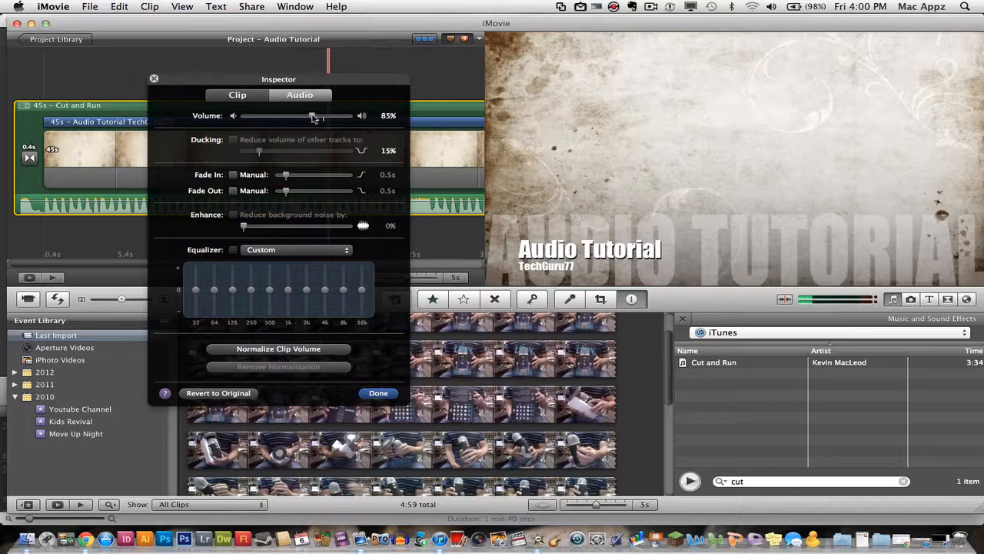
drag(313, 118, 328, 119)
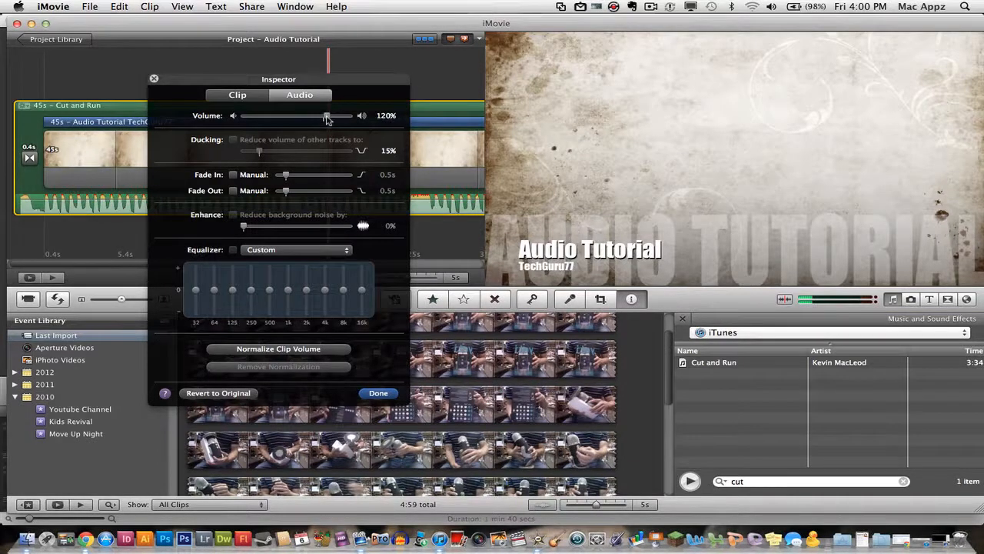
drag(382, 87, 727, 85)
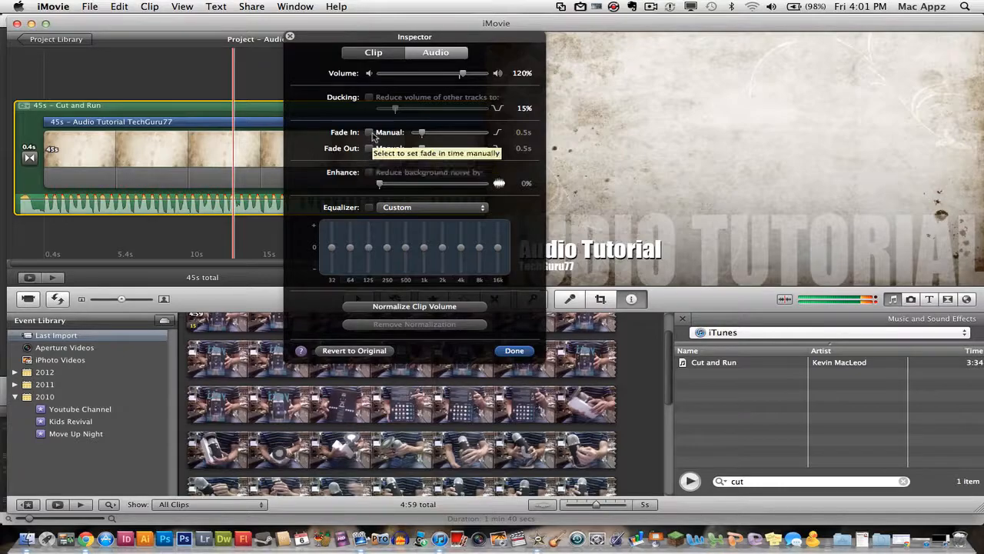
Give Cut and Run manual fades: 2.4 s fade-in and 4.5 s fade-out.
click(369, 132)
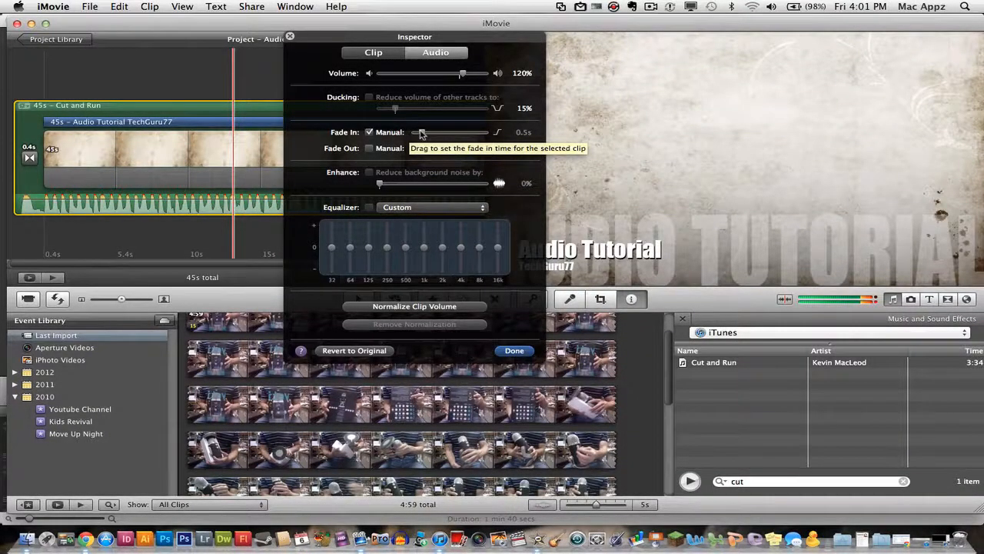
drag(421, 134, 480, 155)
click(369, 147)
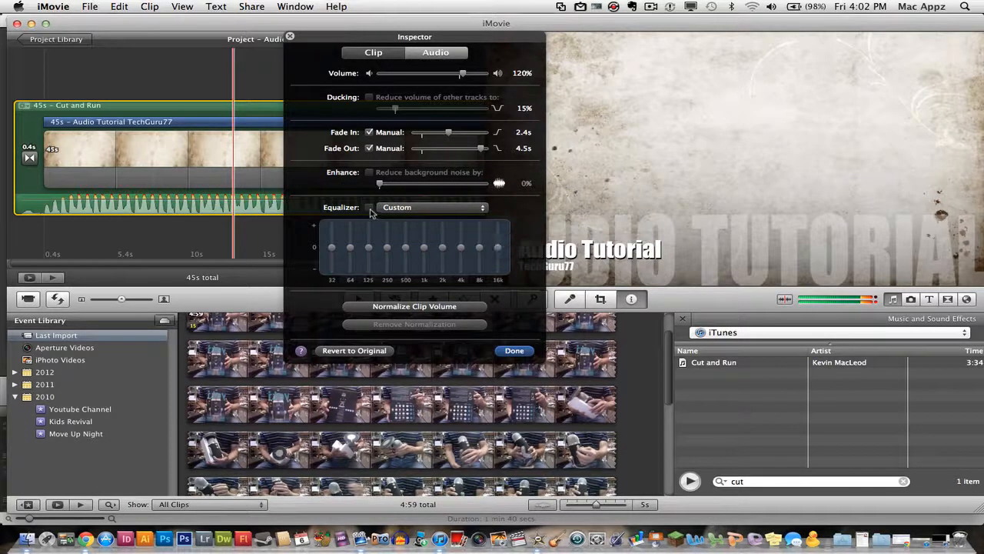
Keep the Custom equalizer preset, close the Audio inspector, and mute the computer's sound.
click(400, 209)
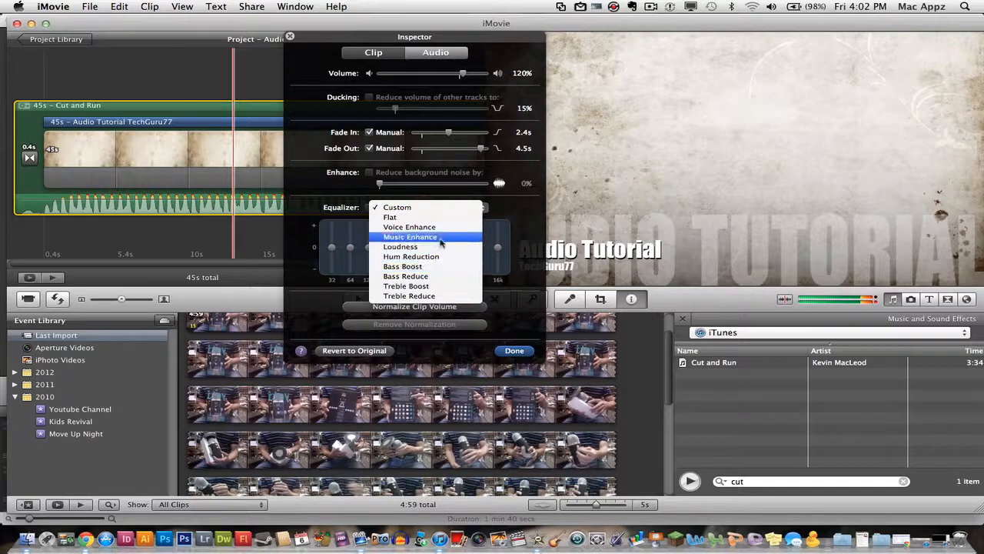
click(393, 208)
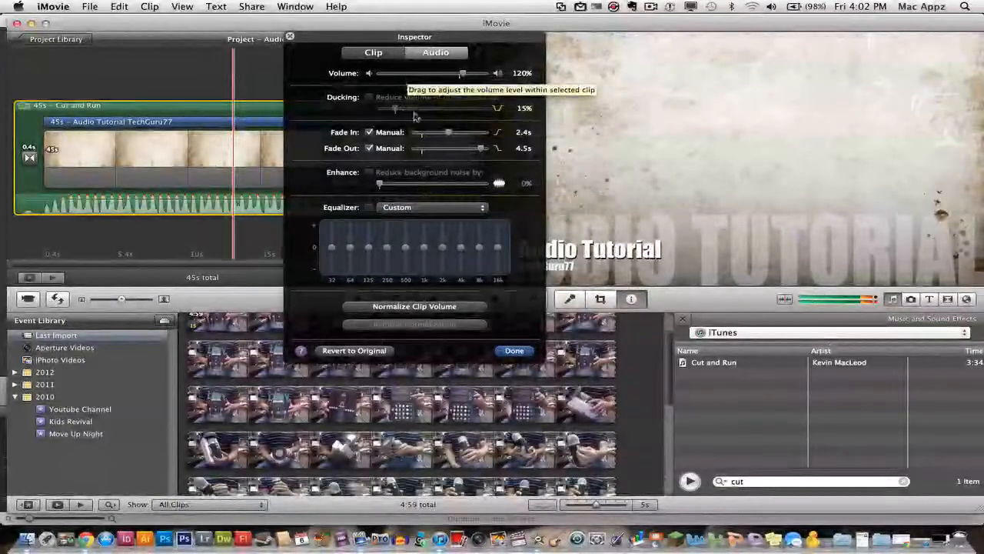
click(290, 37)
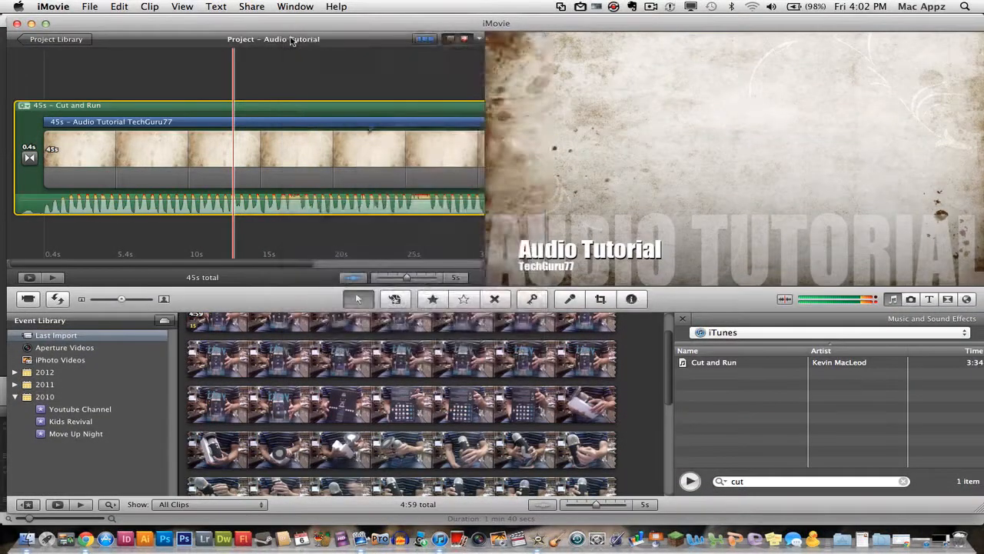
key(XF86AudioMute)
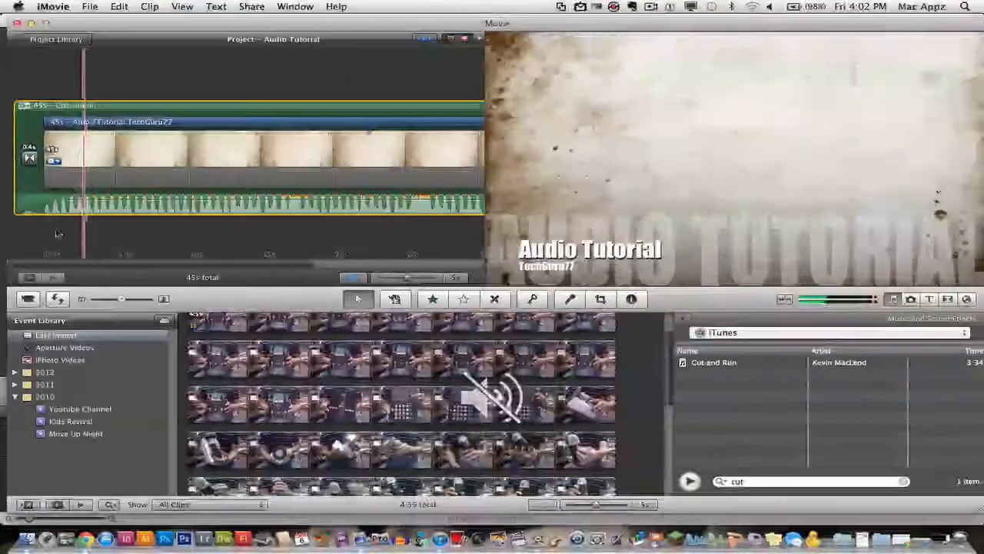
Select a 2.2-second range of the Cut and Run waveform near the 33-second mark.
click(30, 204)
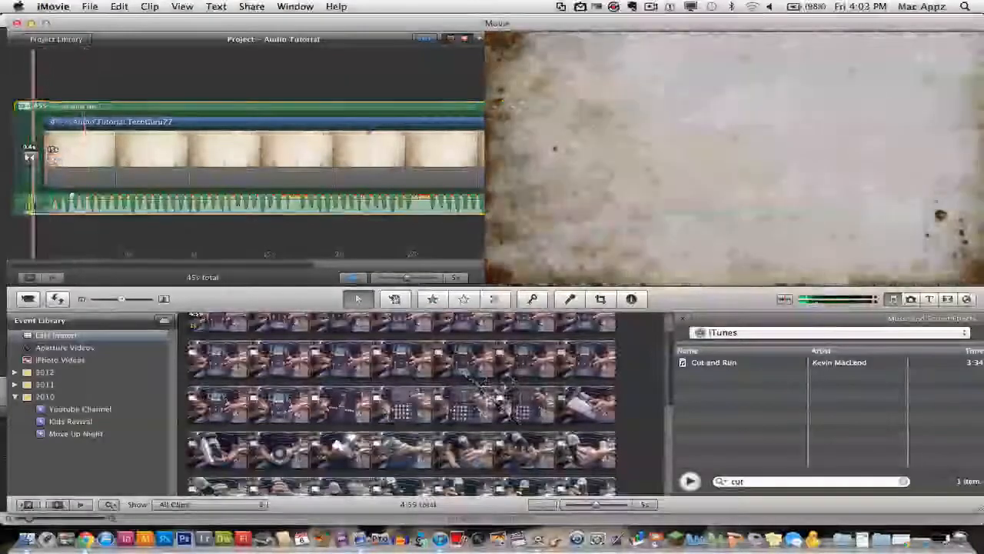
scroll(100, 226, right, 8)
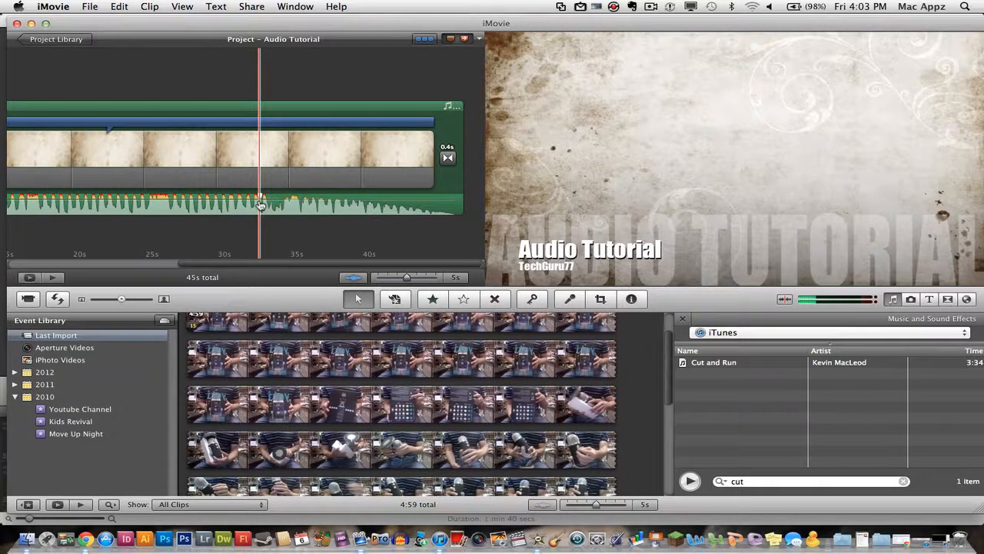
mouse_move(261, 204)
mouse_down()
mouse_move(289, 201)
mouse_move(270, 204)
mouse_up()
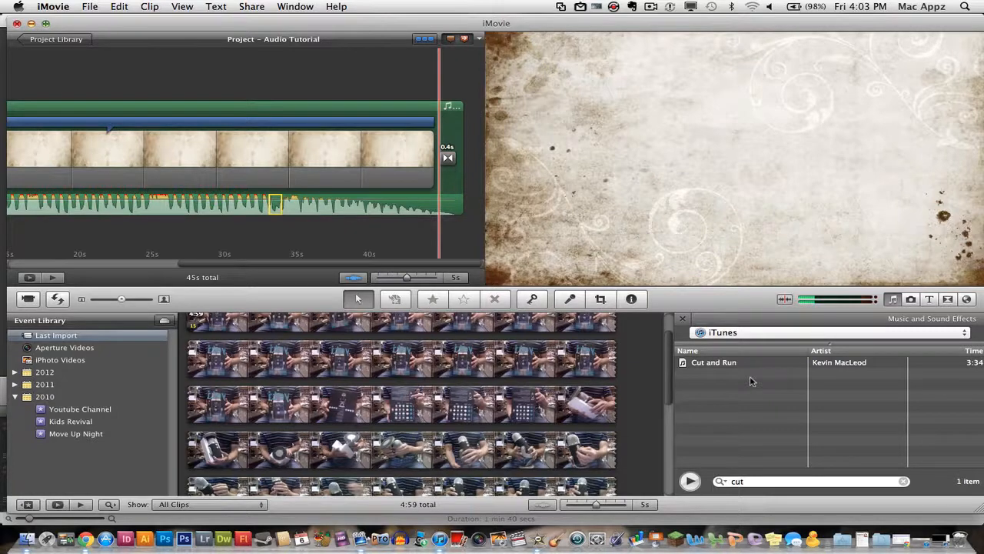
Clear the 'cut' search and drop Happy Alley into the timeline beneath the title clip.
double_click(739, 483)
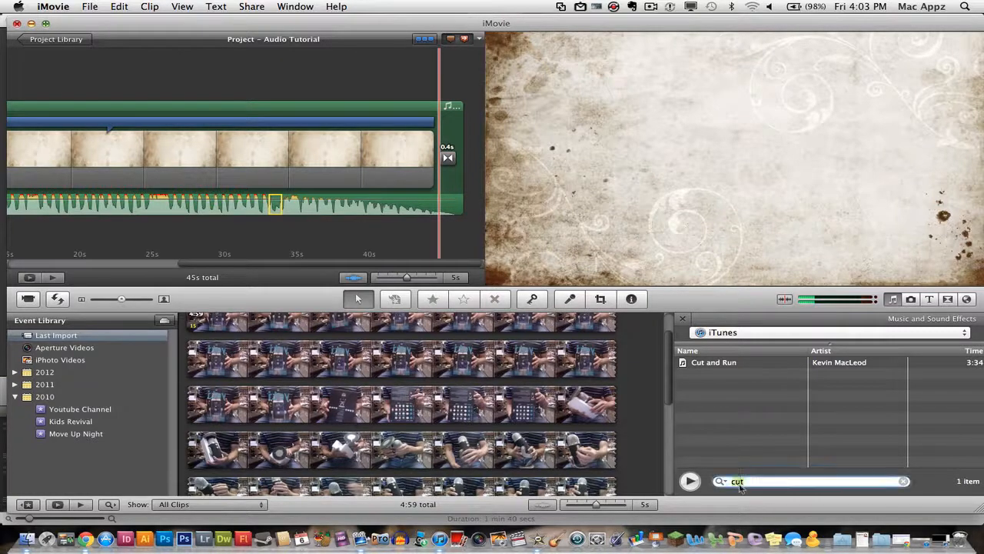
key(BackSpace)
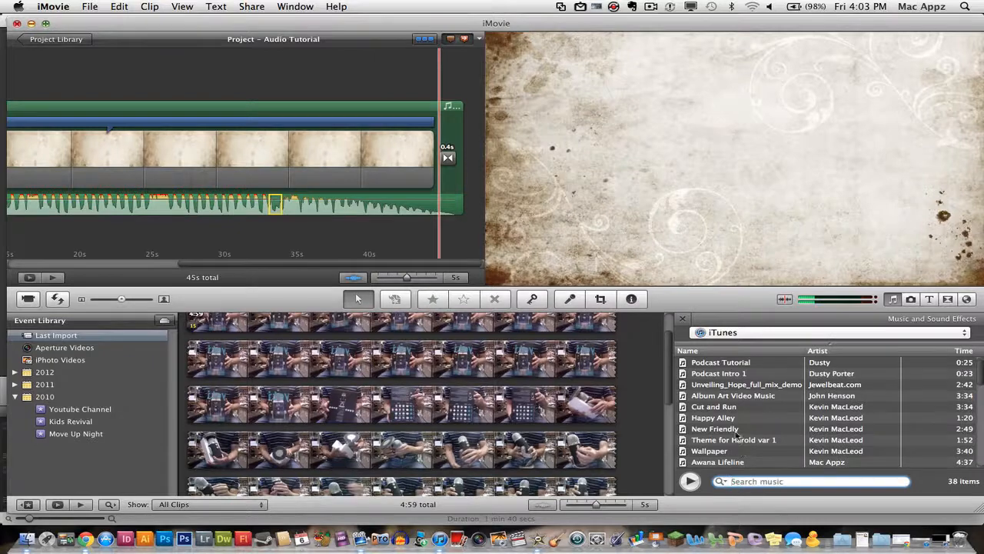
drag(721, 425, 723, 427)
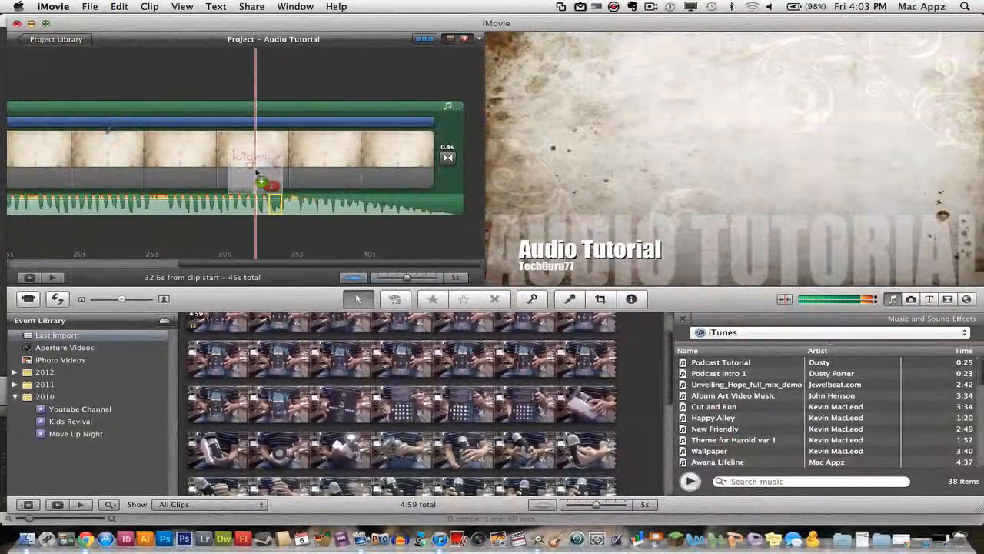
drag(261, 185, 222, 242)
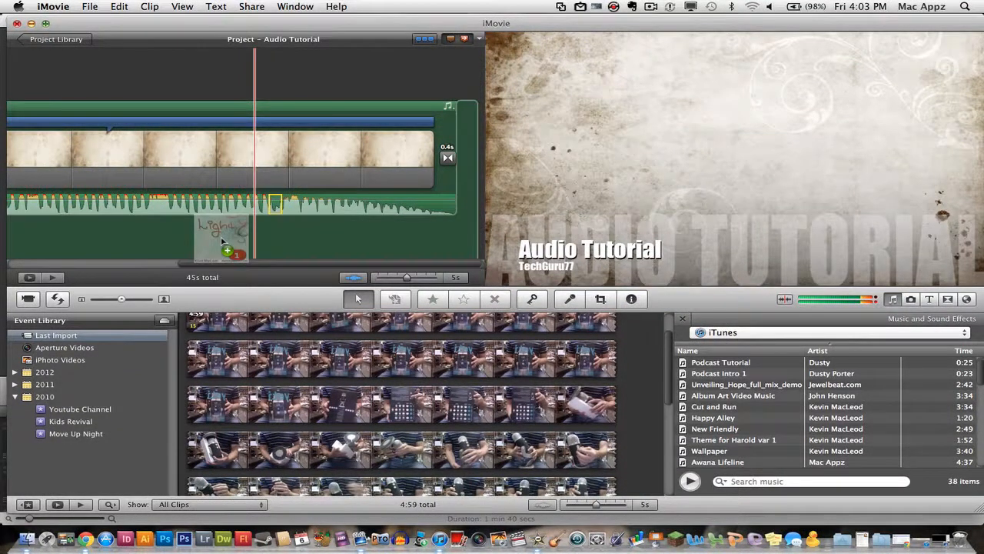
drag(222, 241, 207, 181)
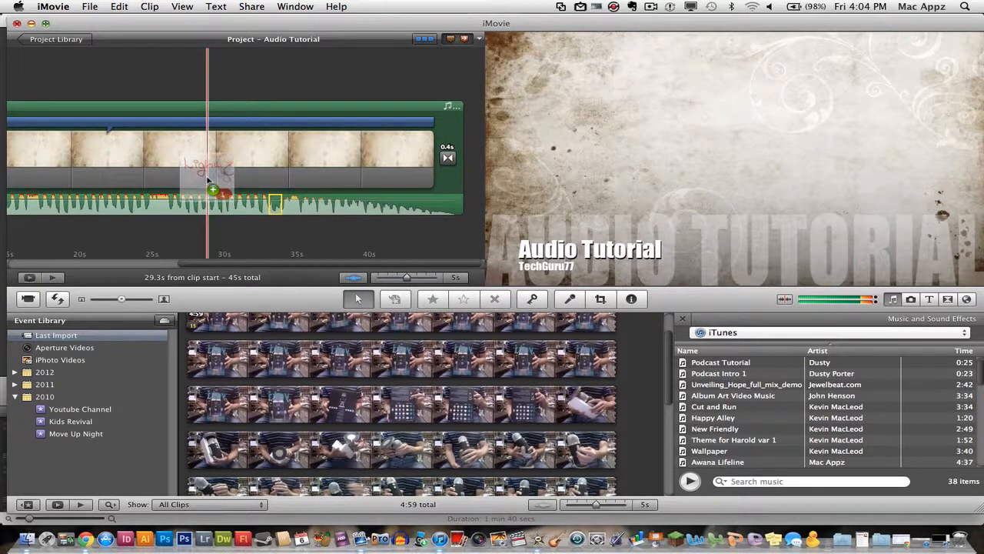
drag(208, 180, 113, 174)
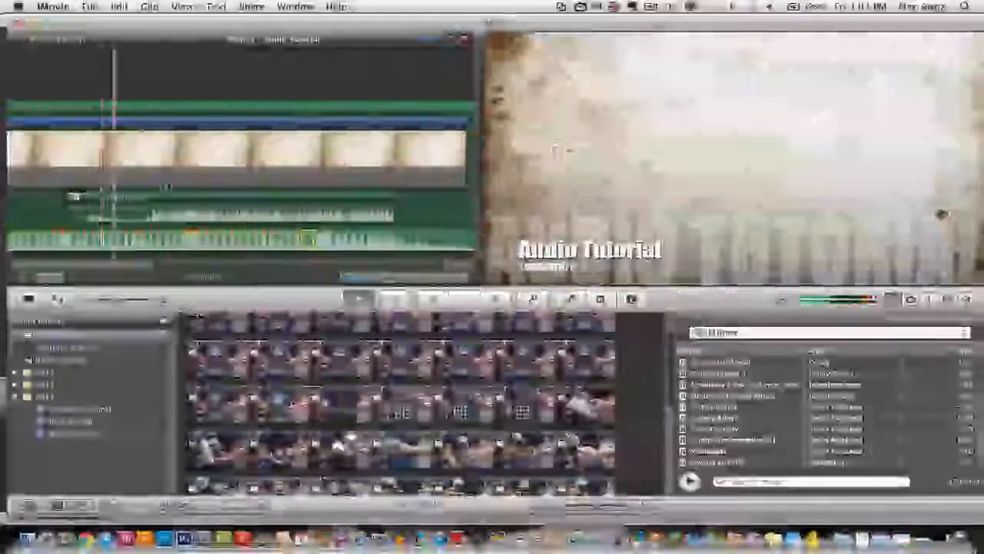
Slide the 22-second Happy Alley clip left to start at the project's beginning.
drag(214, 203, 171, 197)
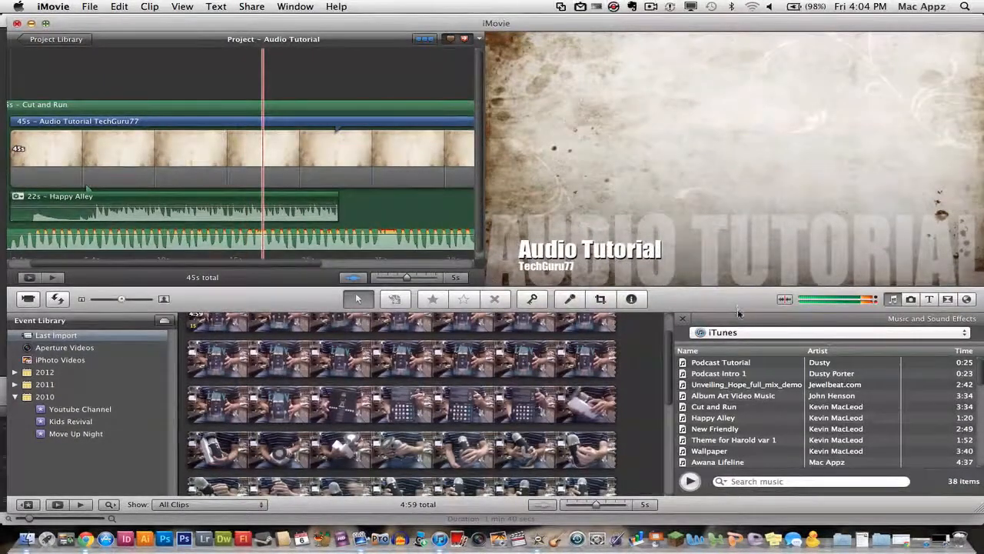
click(570, 299)
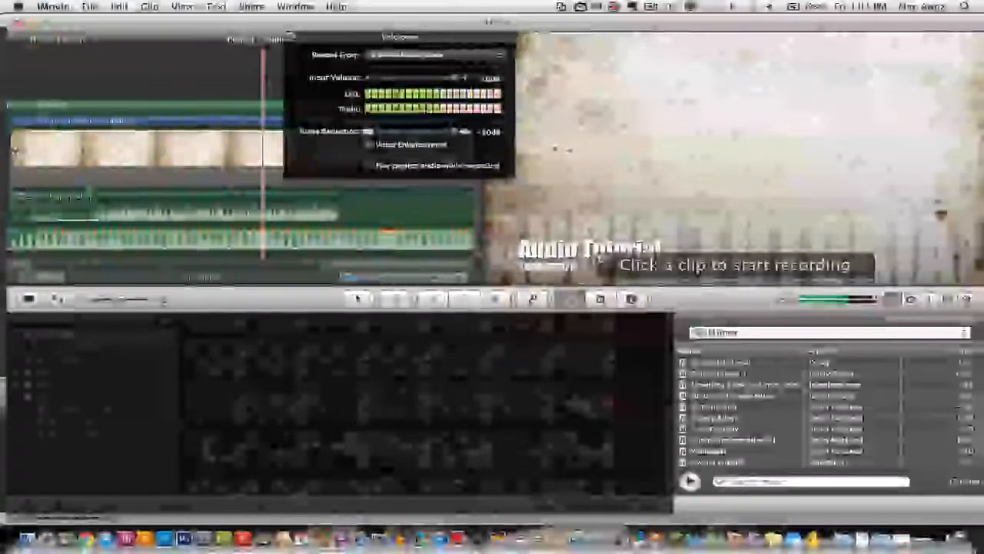
click(290, 36)
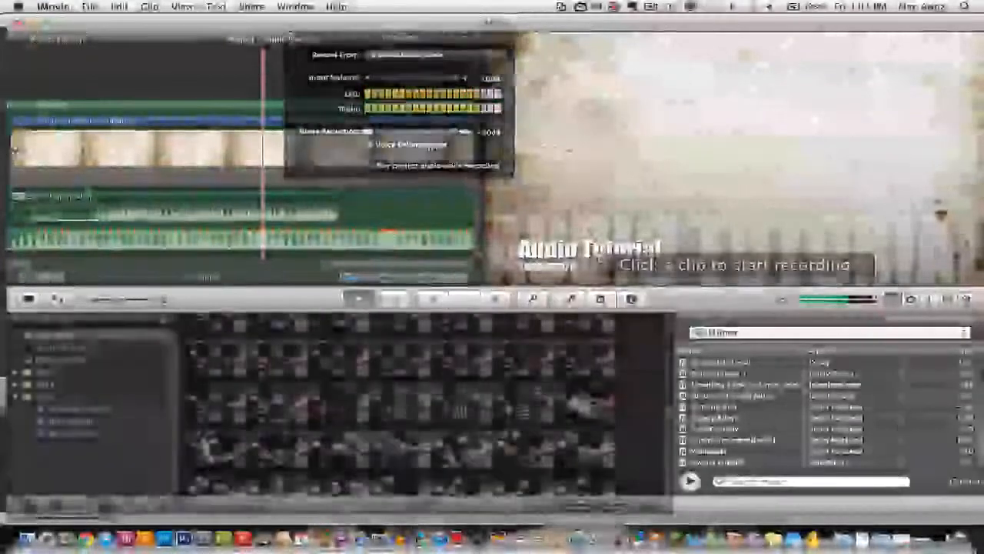